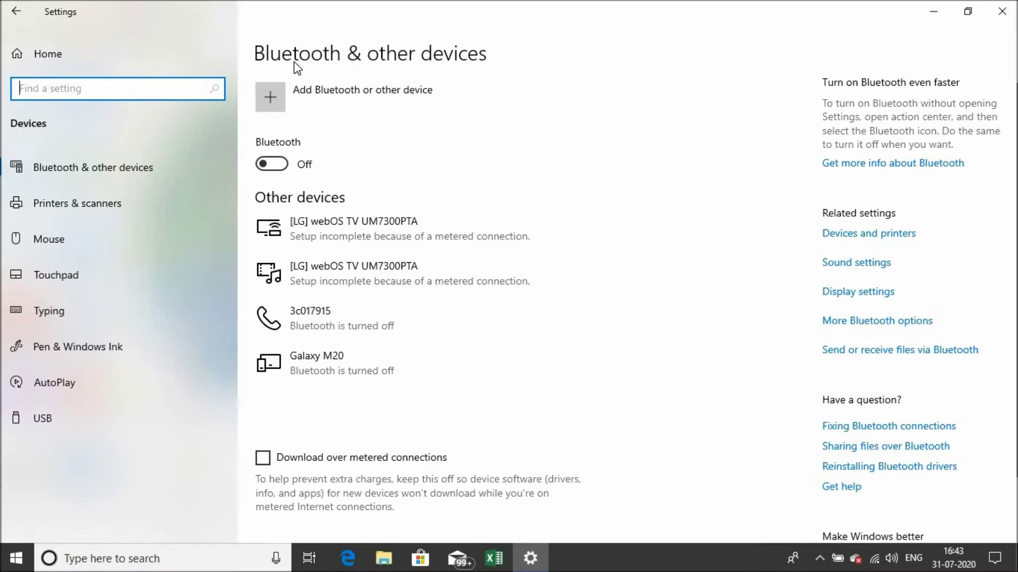
Try to add a new device of the Bluetooth kind, and dismiss the device dialog.
{"action": "left_click", "coordinate": [321, 93]}
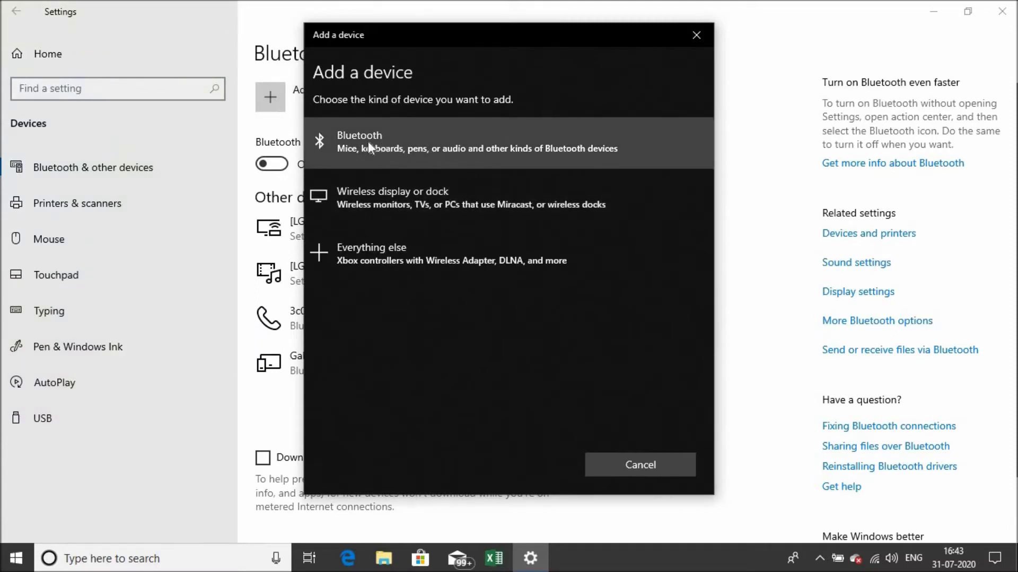
{"action": "left_click", "coordinate": [418, 141]}
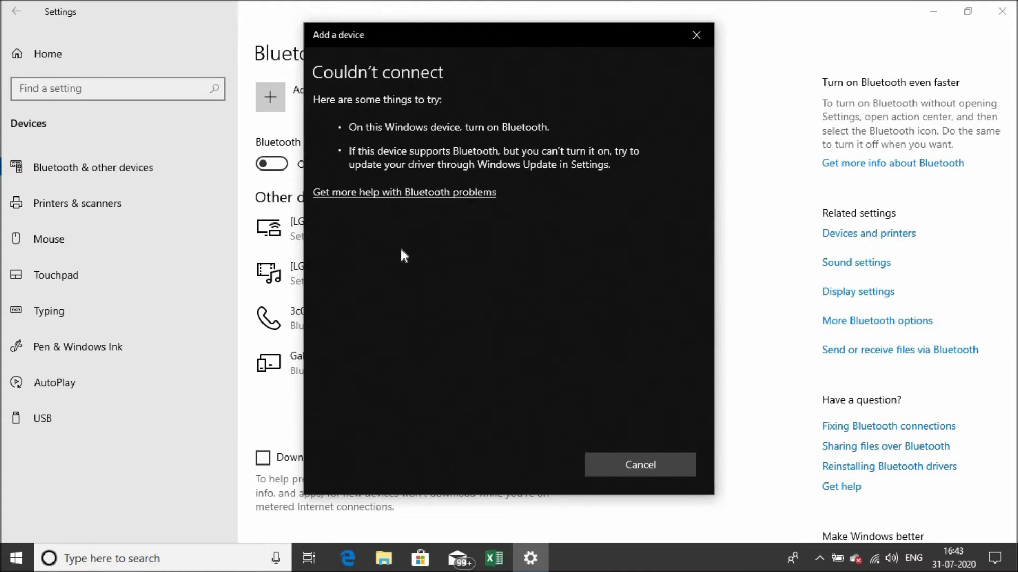
{"action": "left_click", "coordinate": [696, 38]}
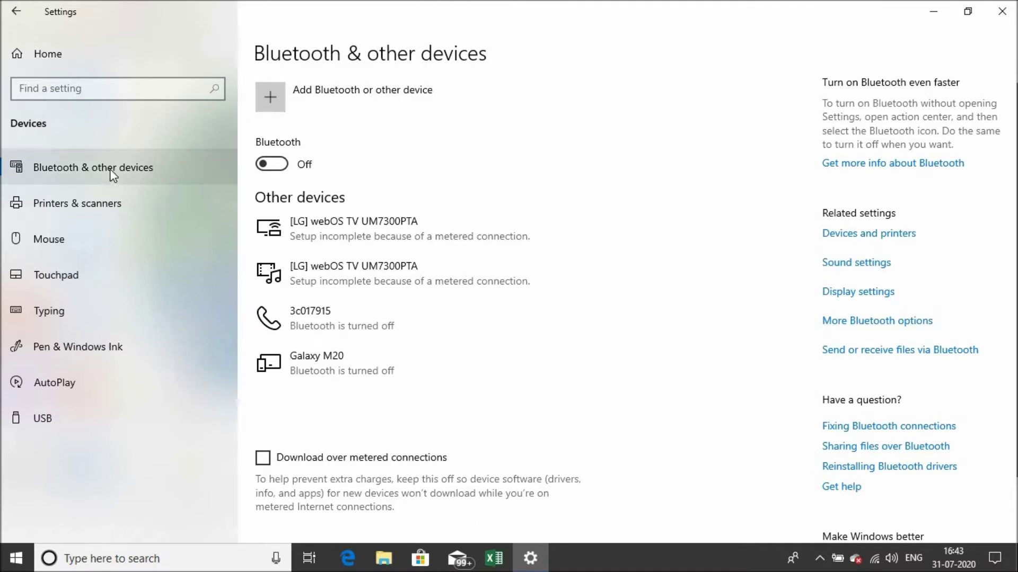
Open the mouse settings and choose Left as the primary button.
{"action": "left_click", "coordinate": [63, 256]}
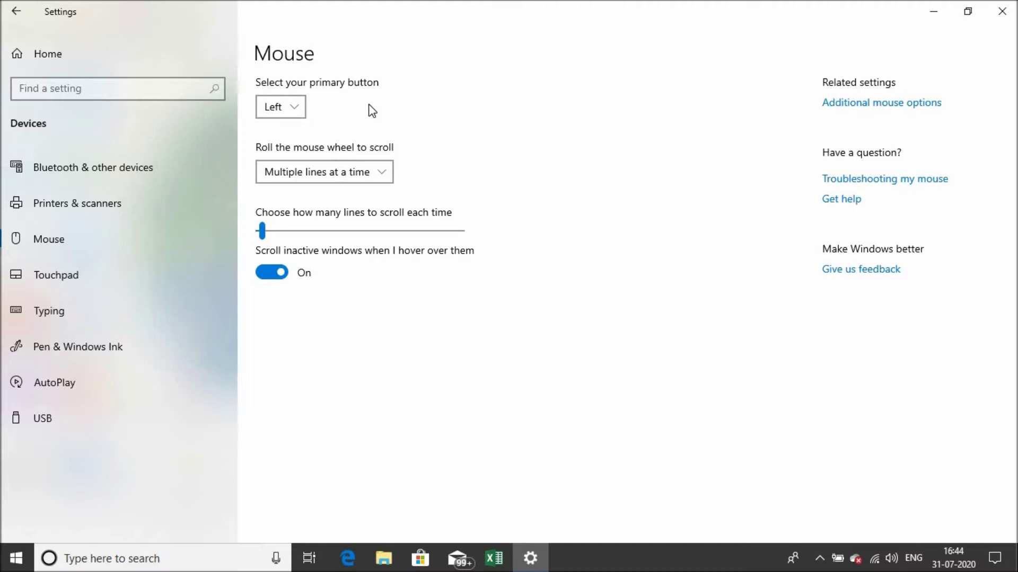
{"action": "left_click", "coordinate": [298, 115]}
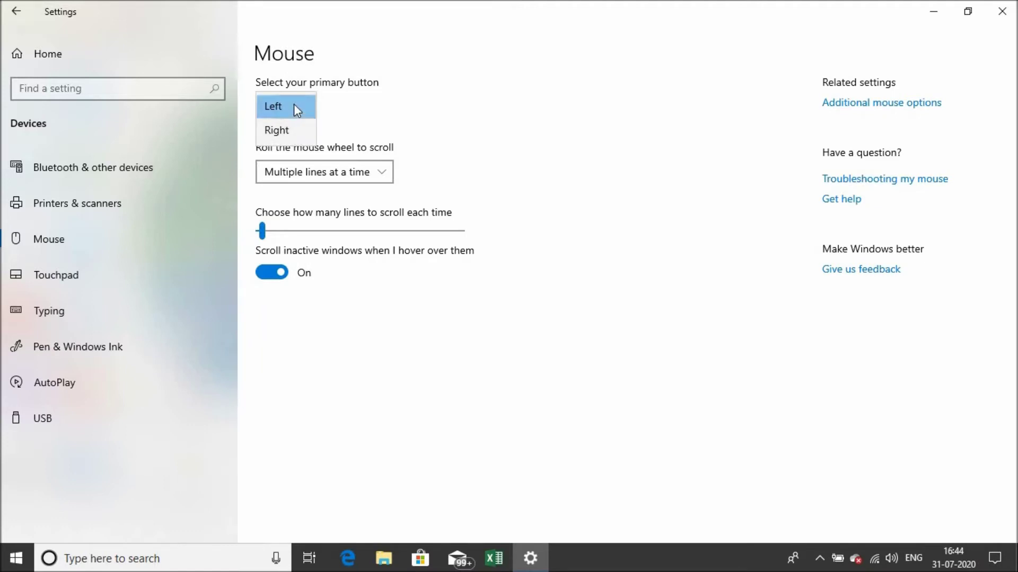
{"action": "left_click", "coordinate": [293, 106]}
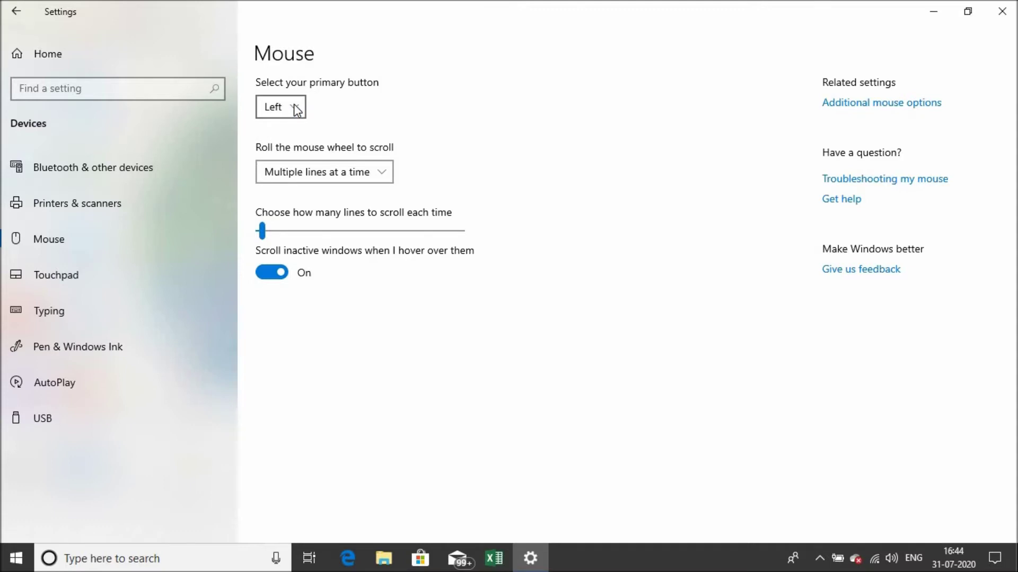
Open the Wi-Fi settings under Network & Internet and view the available wireless networks.
{"action": "left_click", "coordinate": [13, 14]}
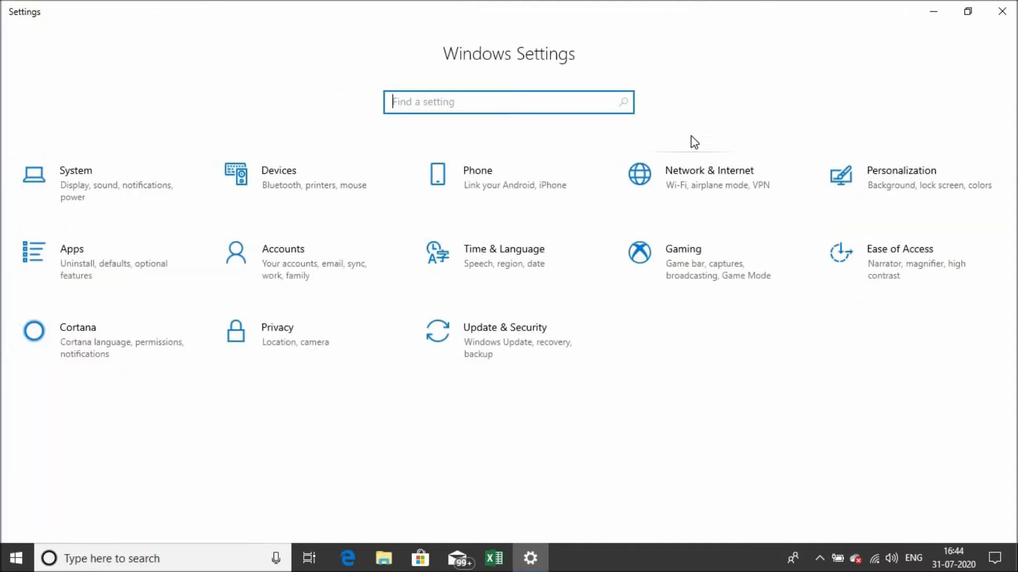
{"action": "left_click", "coordinate": [710, 183]}
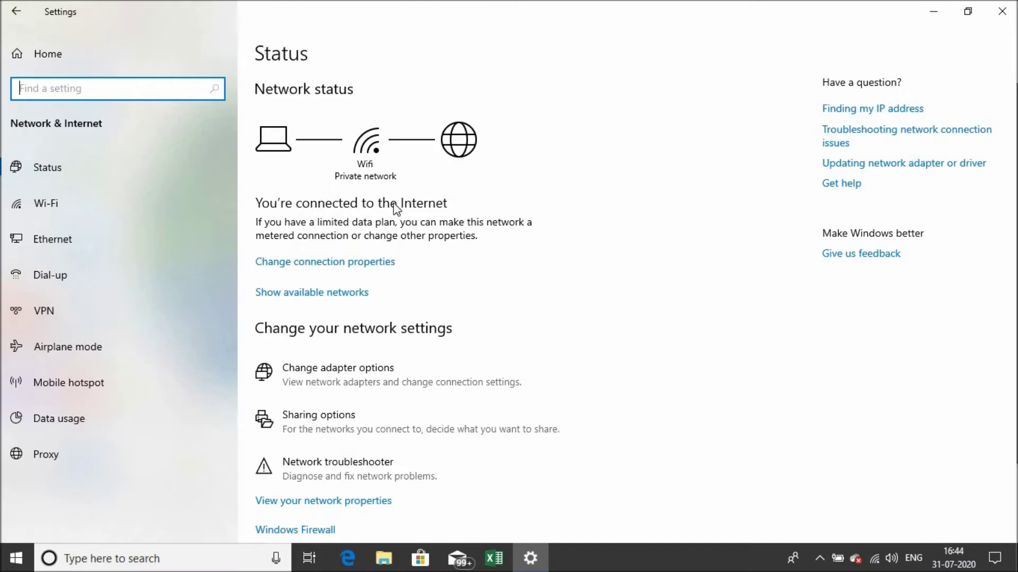
{"action": "left_click", "coordinate": [44, 201]}
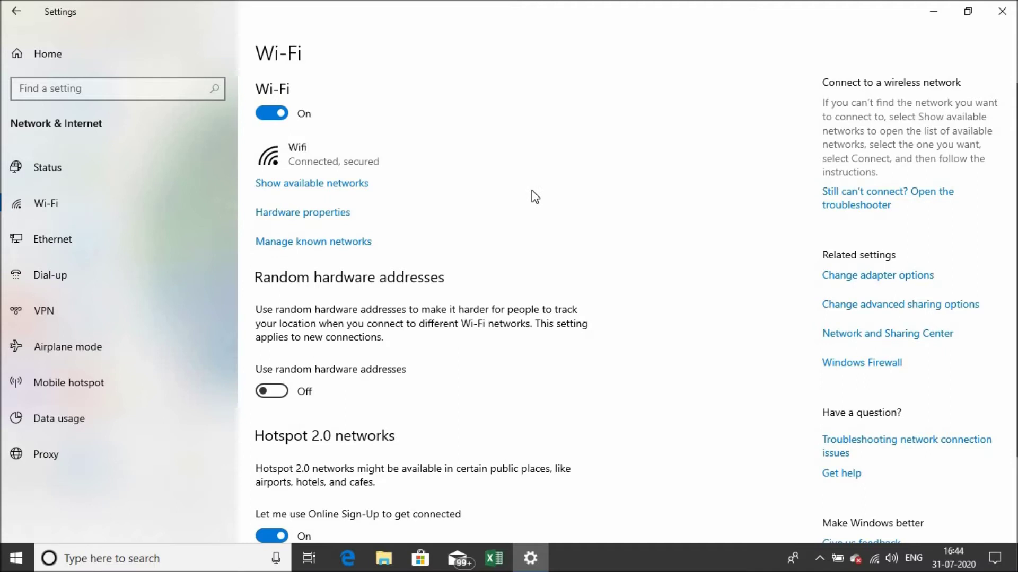
{"action": "left_click", "coordinate": [301, 185]}
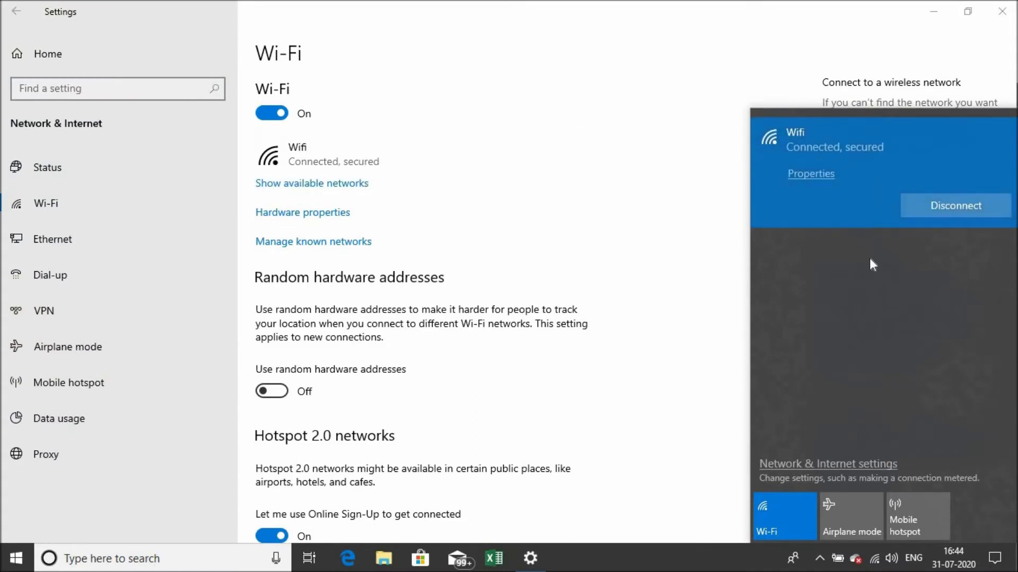
{"action": "left_click", "coordinate": [585, 99]}
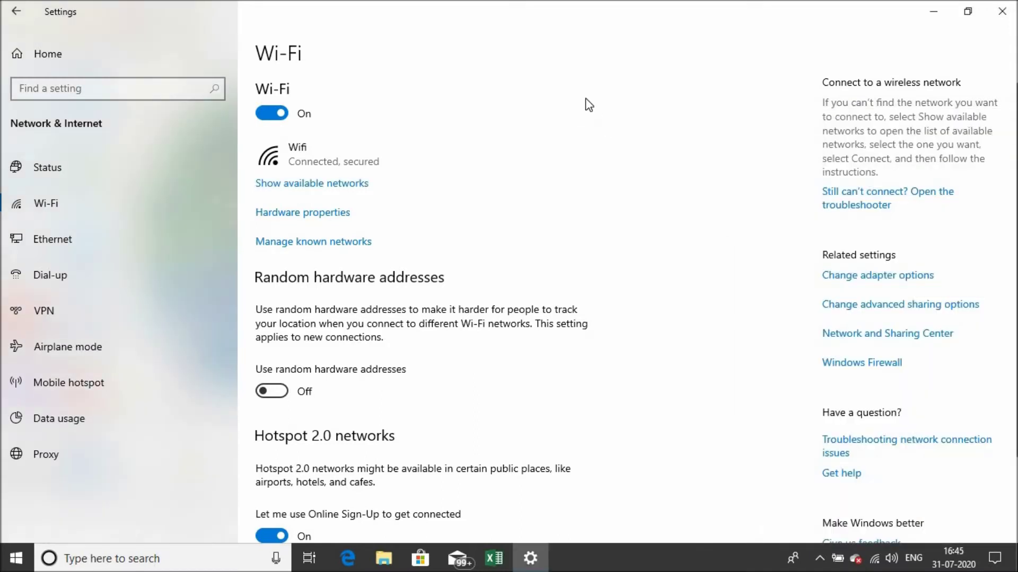
Look through the Ethernet, Dial-up and Airplane mode settings.
{"action": "left_click", "coordinate": [99, 257]}
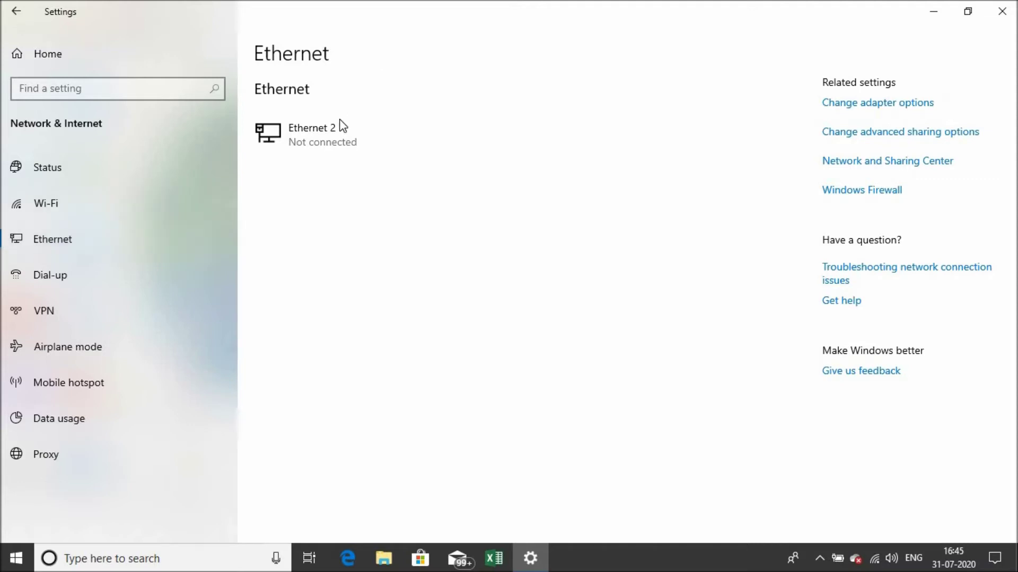
{"action": "left_click", "coordinate": [78, 293]}
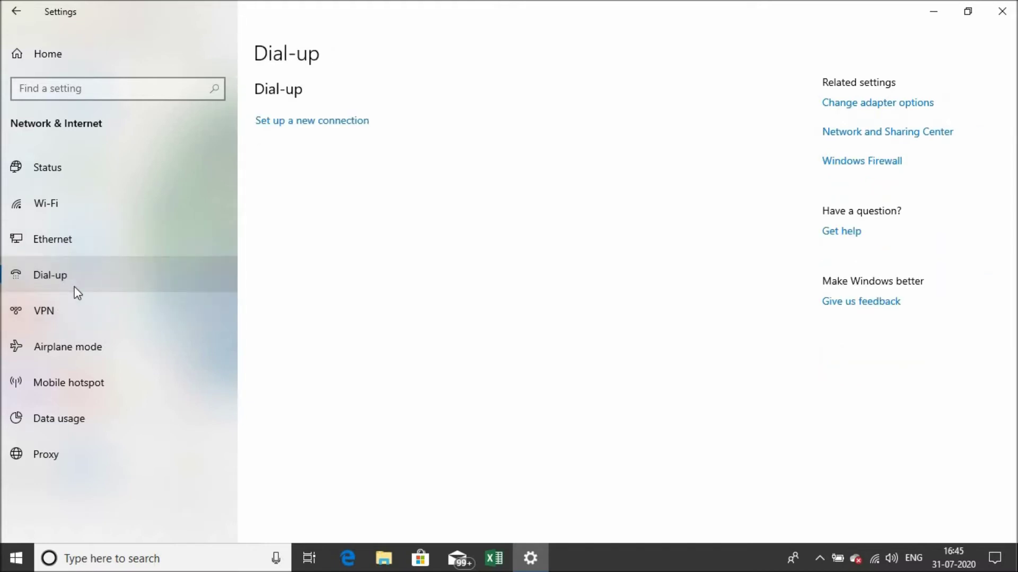
{"action": "left_click", "coordinate": [78, 350]}
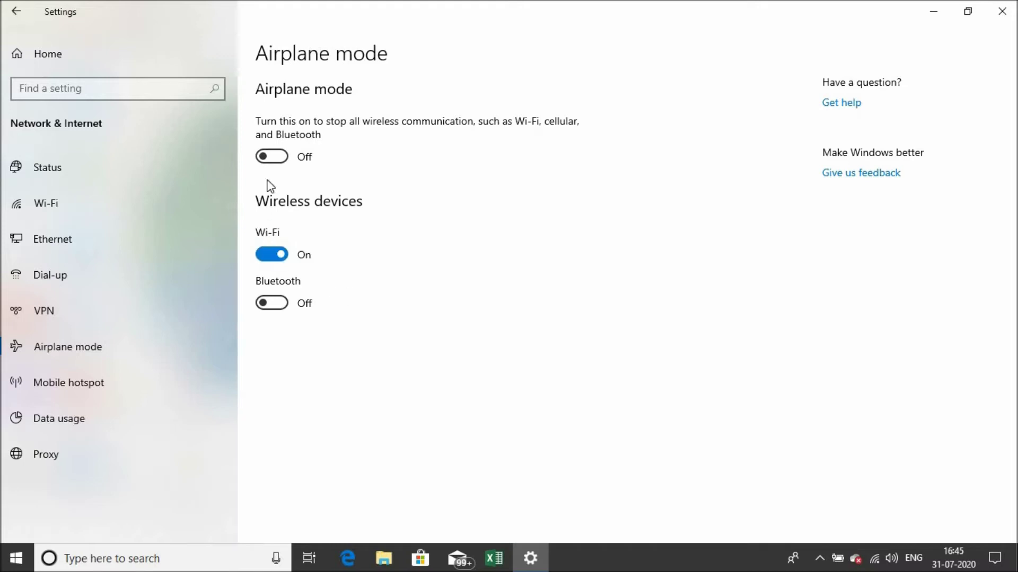
Turn on the mobile hotspot that shares the Internet connection, and switch it off again.
{"action": "left_click", "coordinate": [80, 383]}
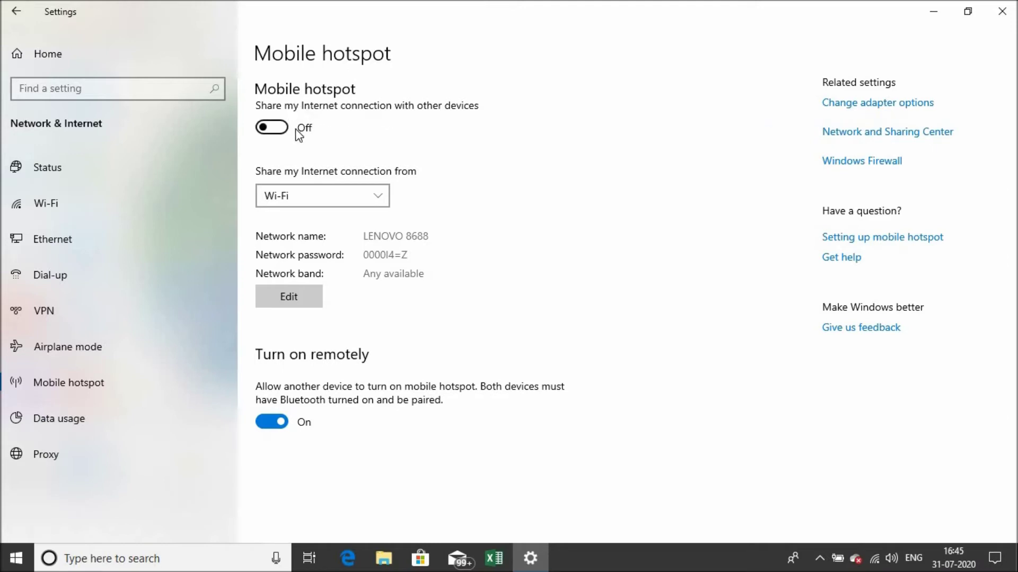
{"action": "left_click", "coordinate": [279, 127]}
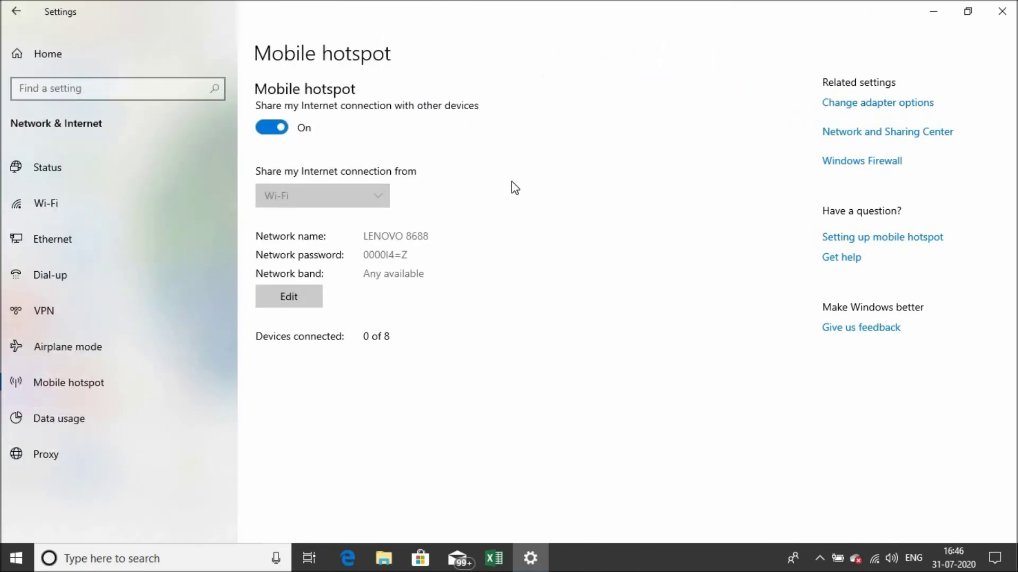
{"action": "left_click", "coordinate": [266, 127]}
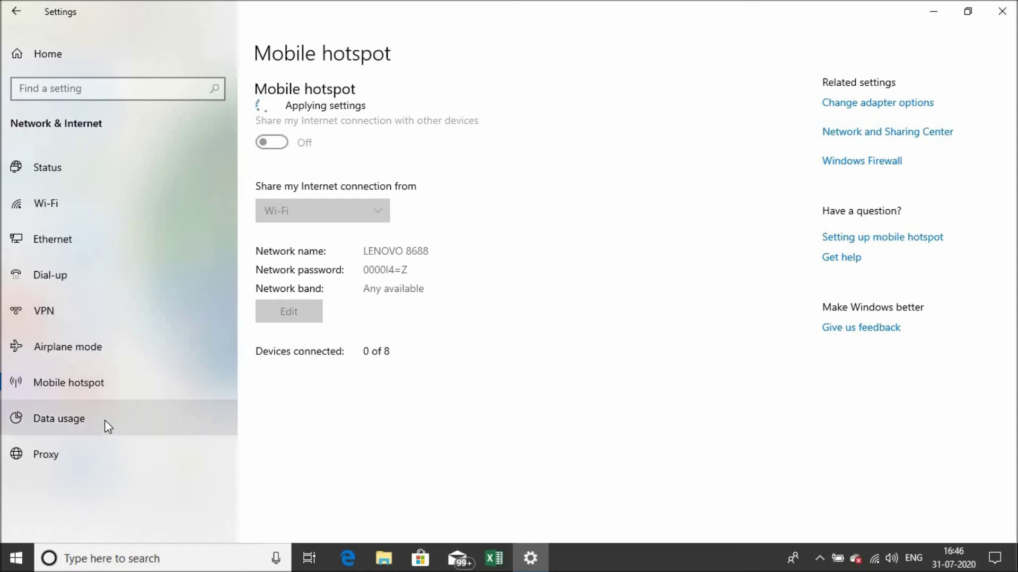
Open the desktop background settings under Personalization and examine the available background types.
{"action": "left_click", "coordinate": [17, 11]}
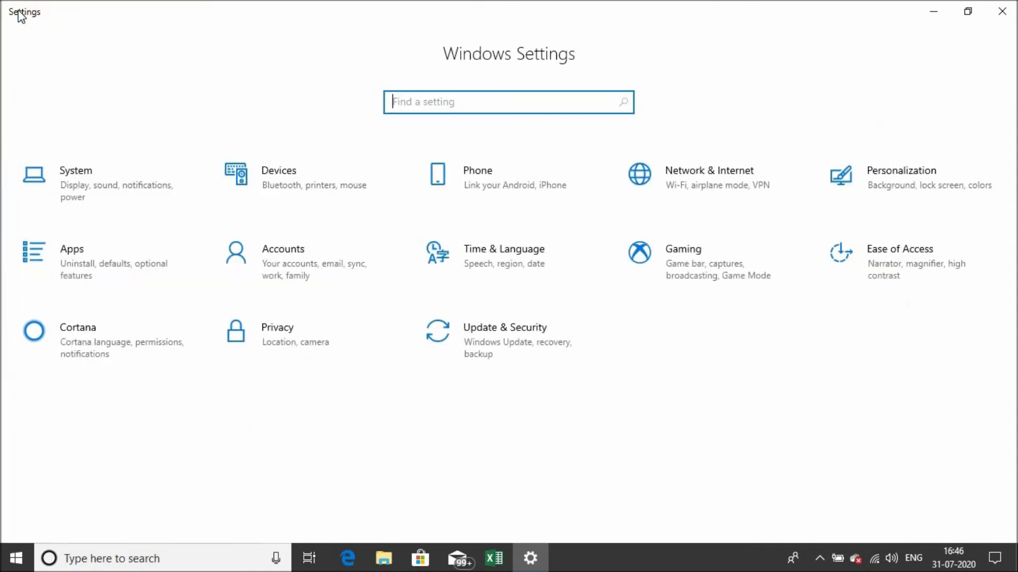
{"action": "left_click", "coordinate": [890, 197]}
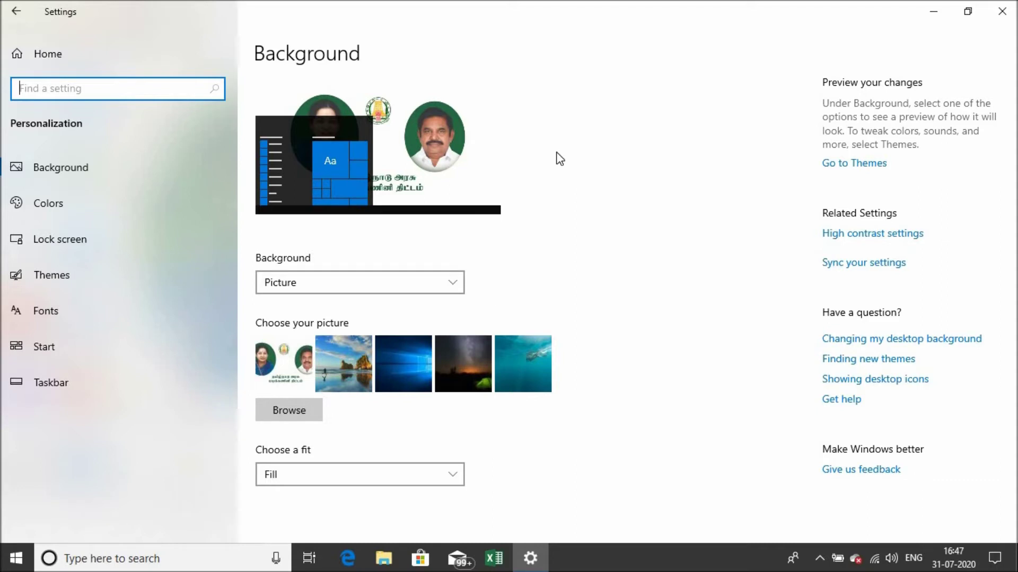
{"action": "left_click", "coordinate": [455, 287]}
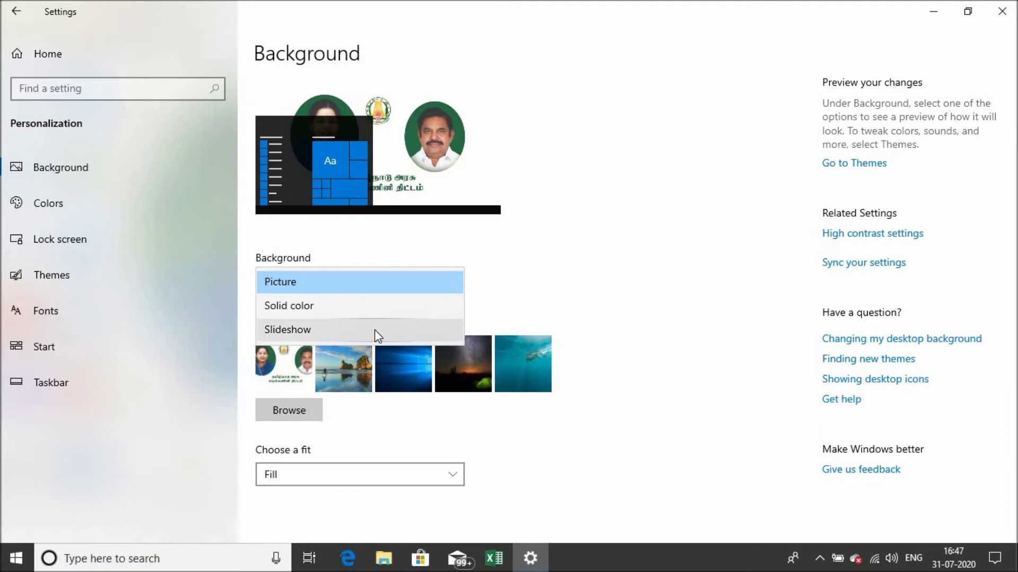
{"action": "left_click", "coordinate": [717, 234]}
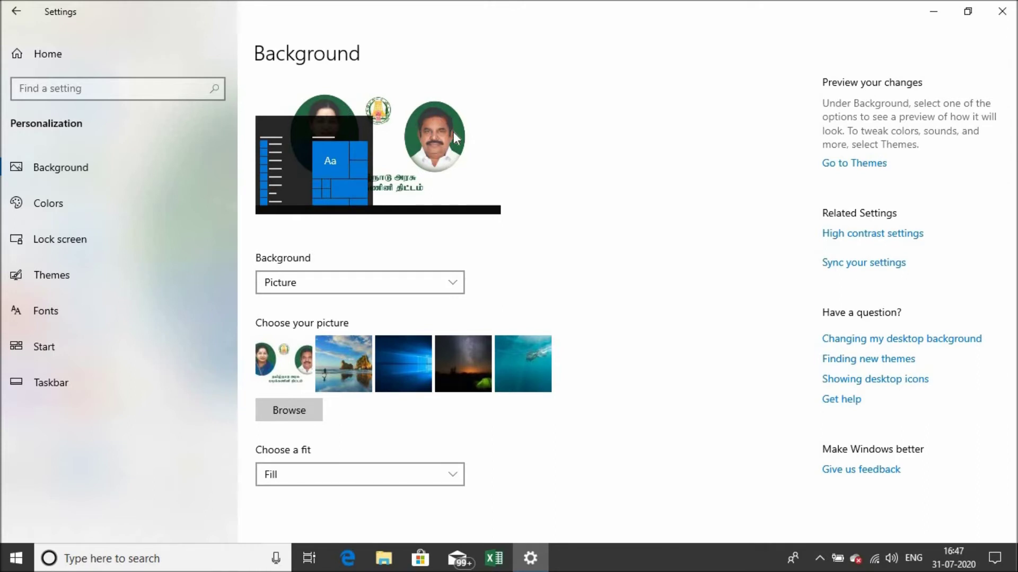
Try a solid magenta desktop background, and switch the background type back to Picture.
{"action": "left_click", "coordinate": [447, 284]}
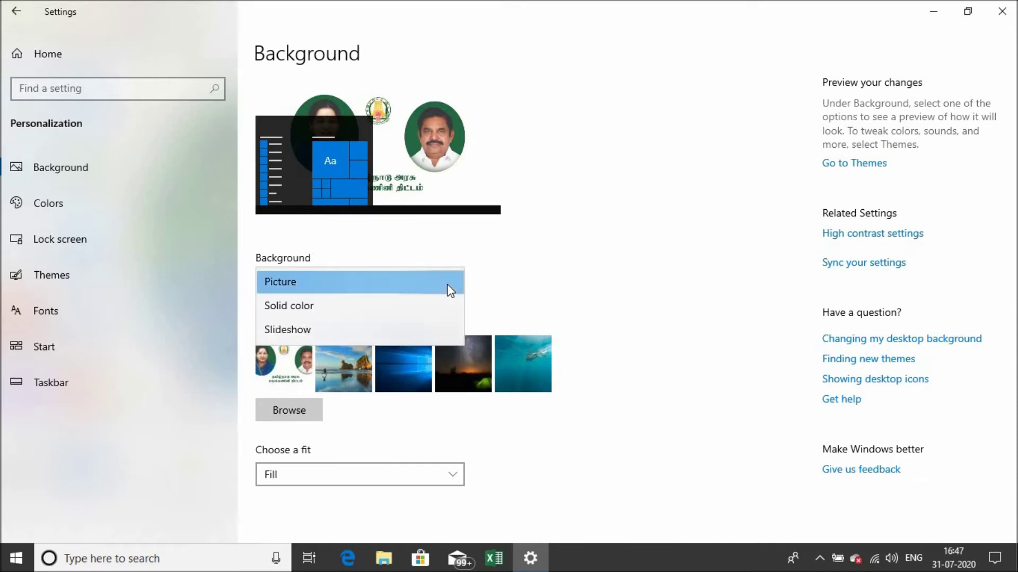
{"action": "left_click", "coordinate": [422, 308]}
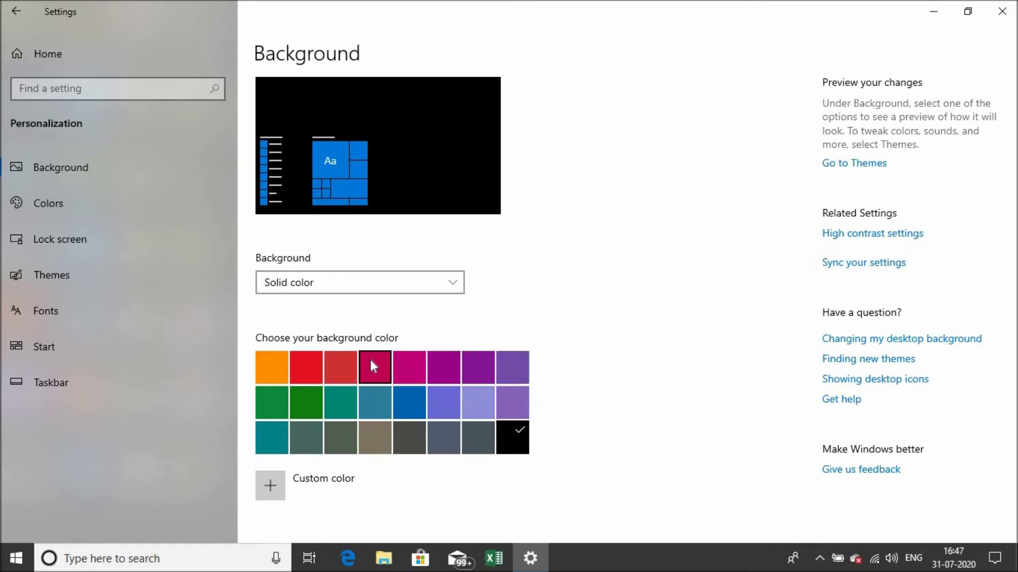
{"action": "left_click", "coordinate": [411, 360]}
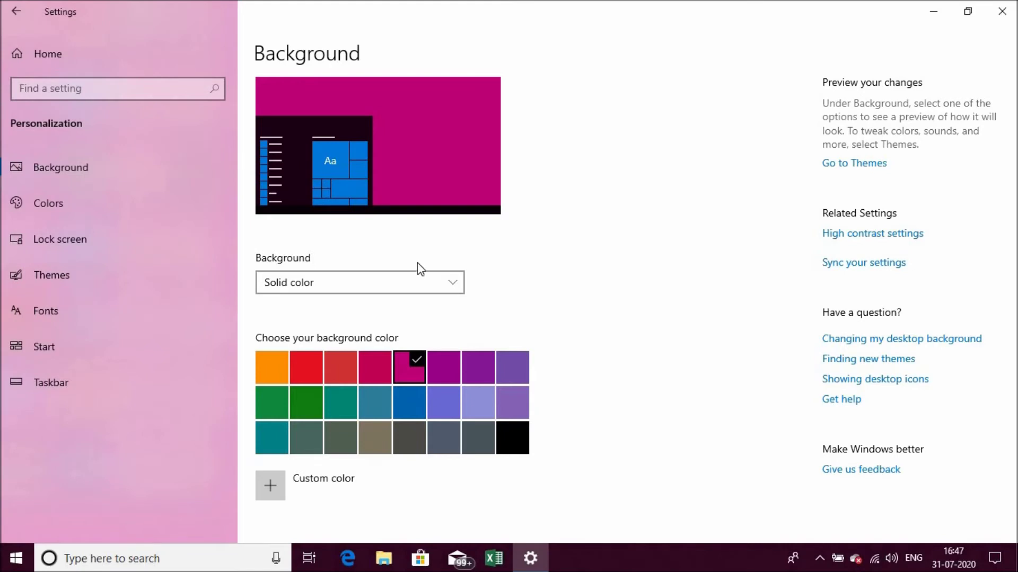
{"action": "left_click", "coordinate": [431, 281]}
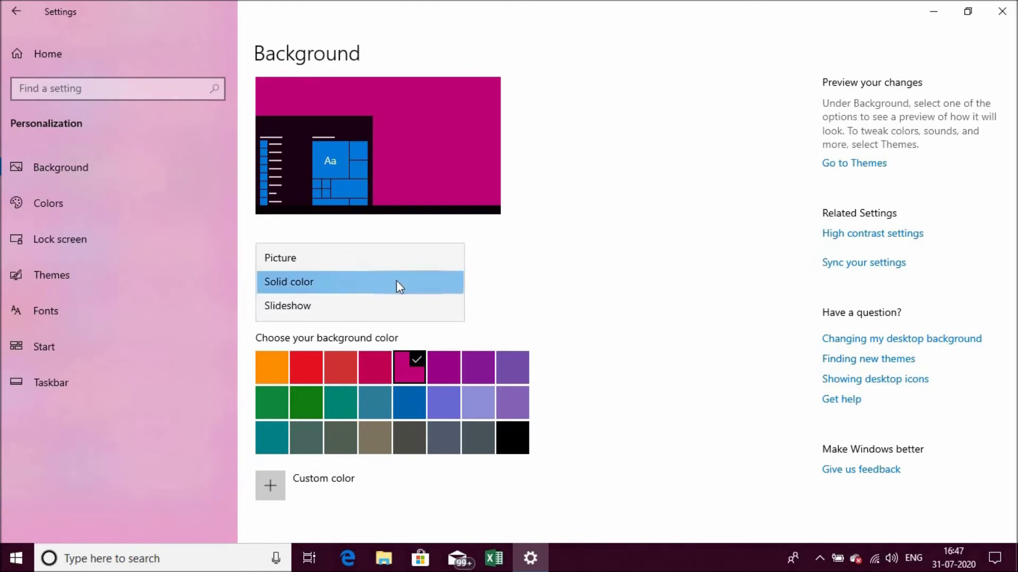
{"action": "left_click", "coordinate": [374, 264]}
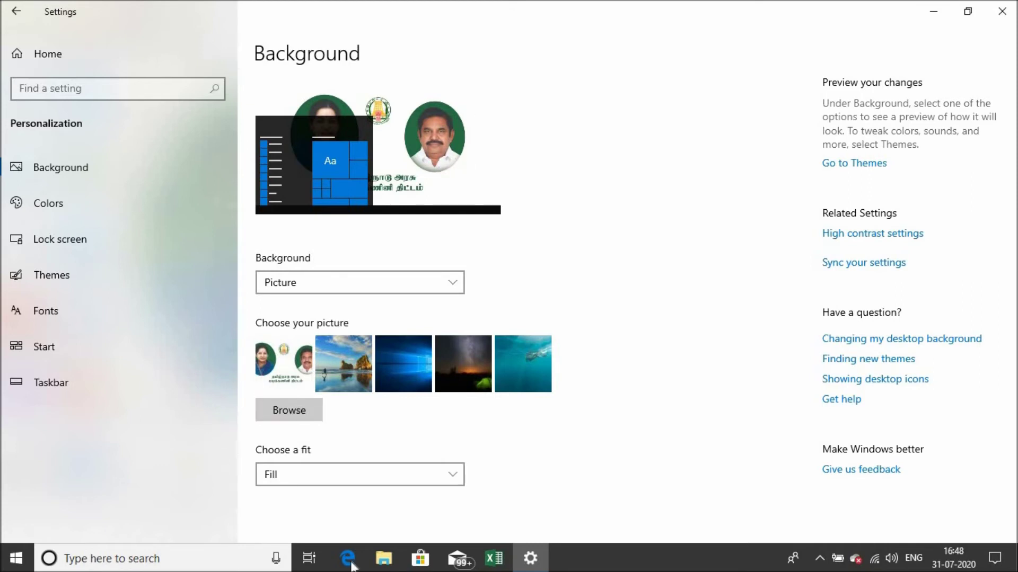
Examine the fit options for the desktop background picture without choosing another one.
{"action": "left_click", "coordinate": [415, 474]}
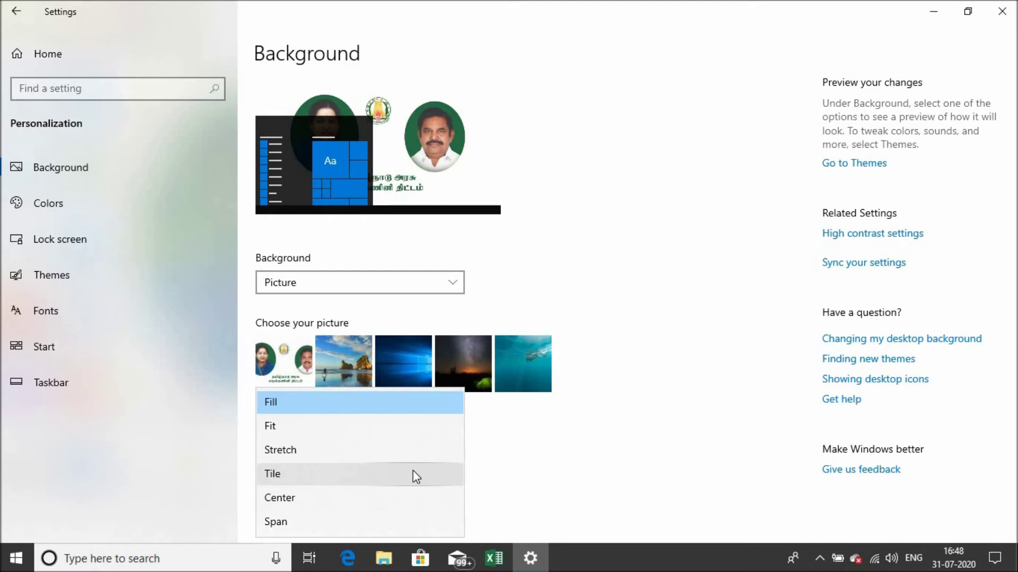
{"action": "left_click", "coordinate": [587, 464]}
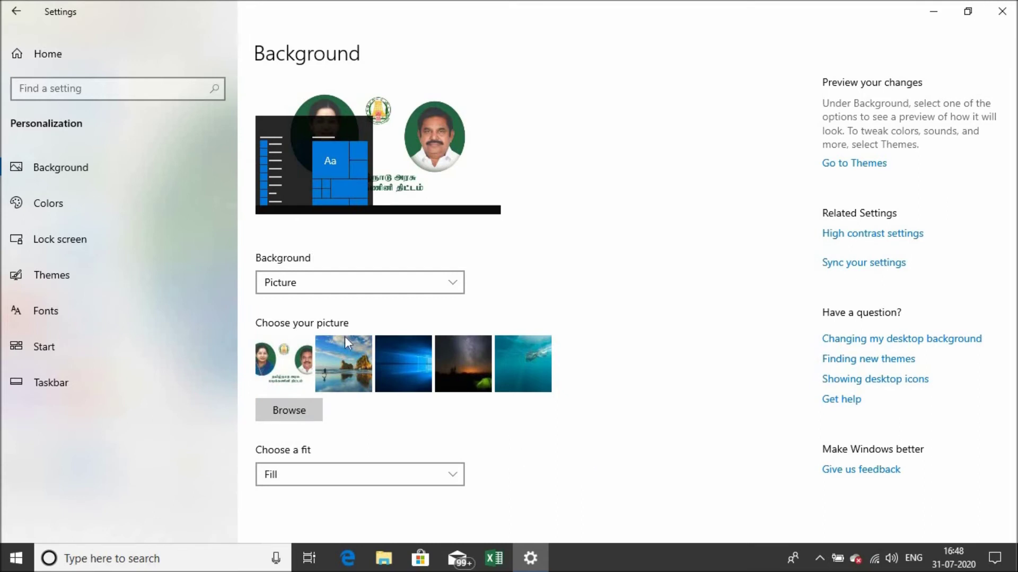
Try the teal recent color as the Windows accent color.
{"action": "left_click", "coordinate": [116, 204]}
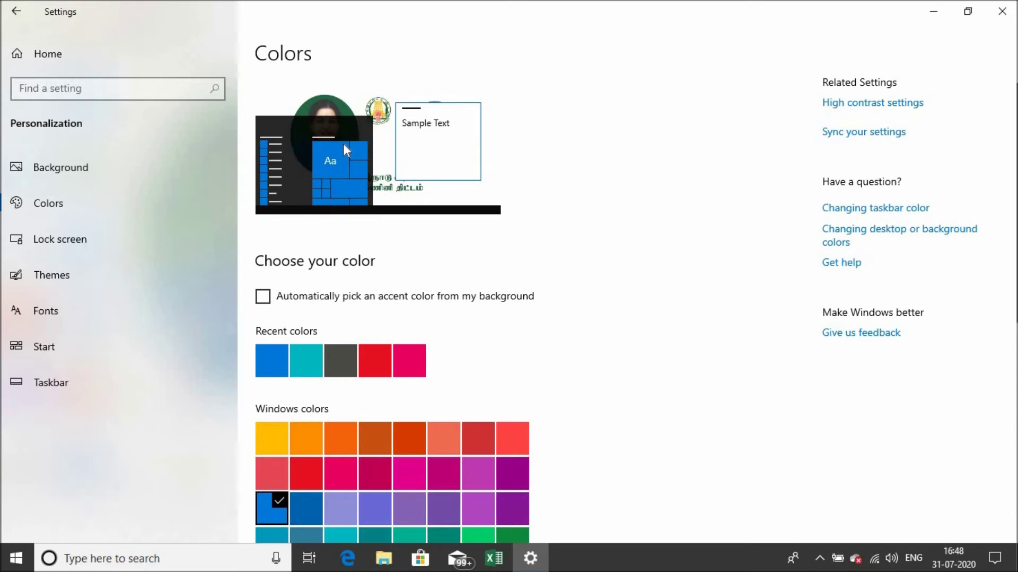
{"action": "left_click", "coordinate": [306, 360]}
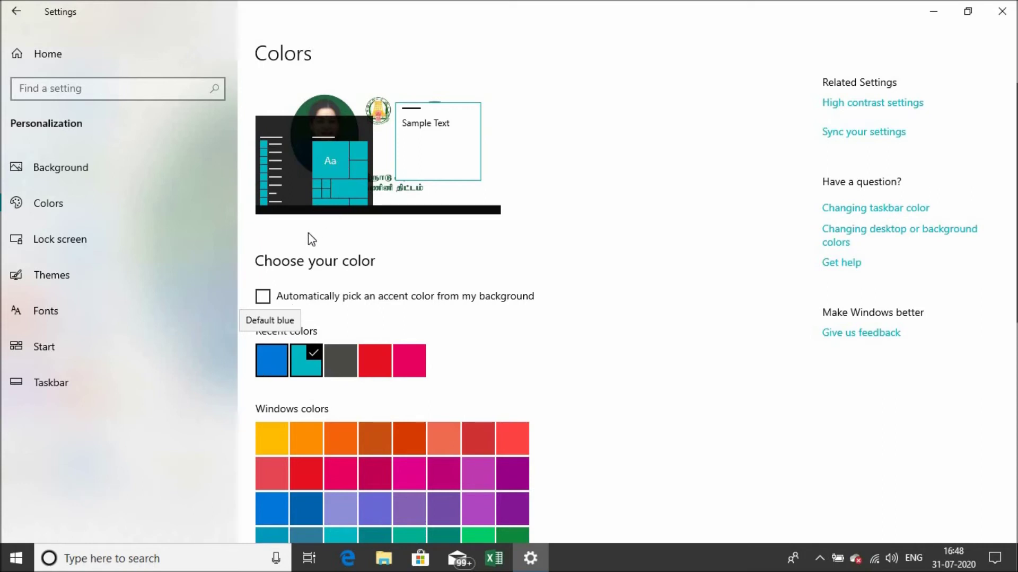
Look through the Lock screen, Themes, Fonts and Start personalization settings, including the list of themes that can be applied.
{"action": "left_click", "coordinate": [106, 239]}
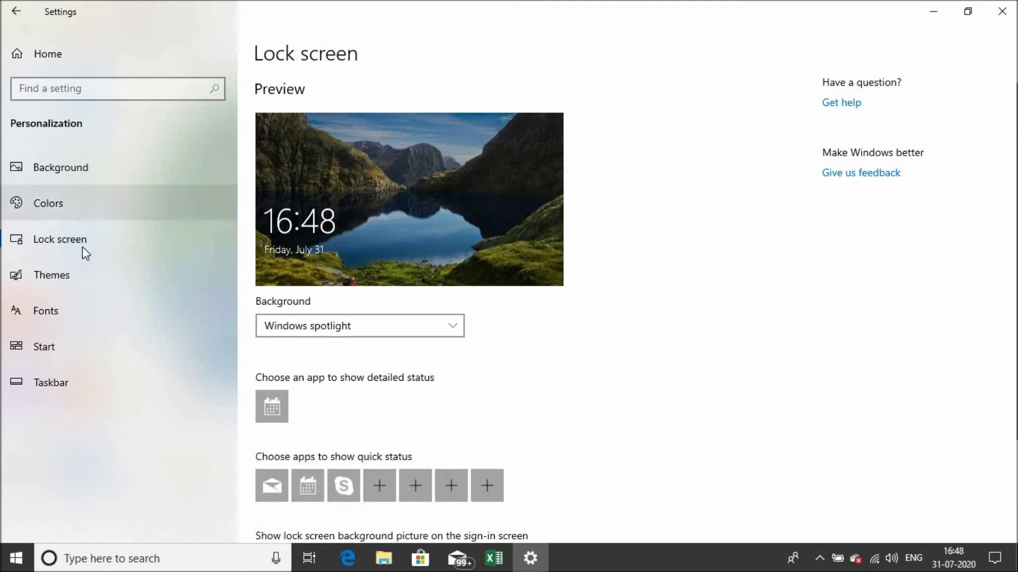
{"action": "left_click", "coordinate": [86, 274]}
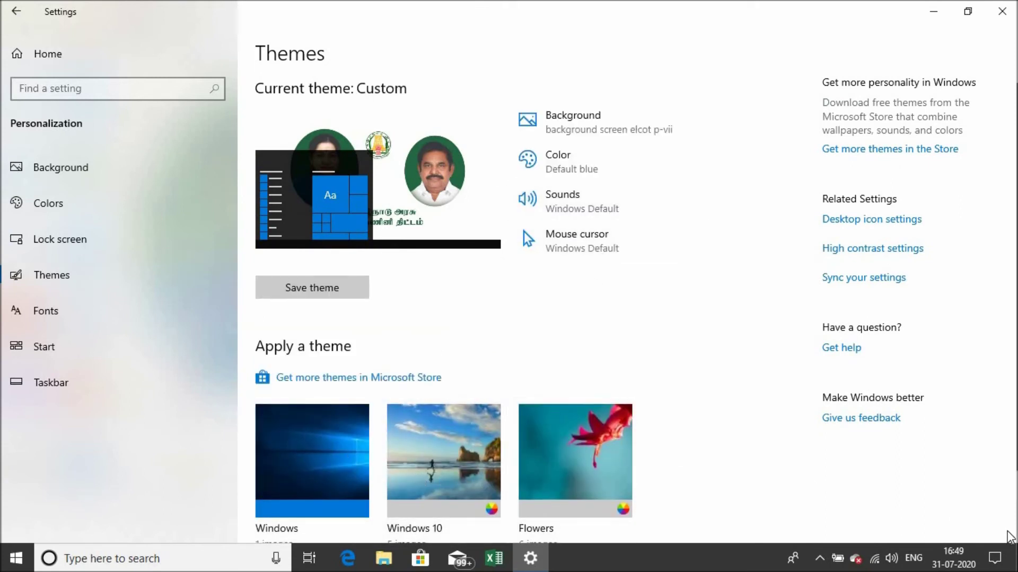
{"action": "scroll", "coordinate": [625, 307], "scroll_direction": "down", "scroll_amount": 2}
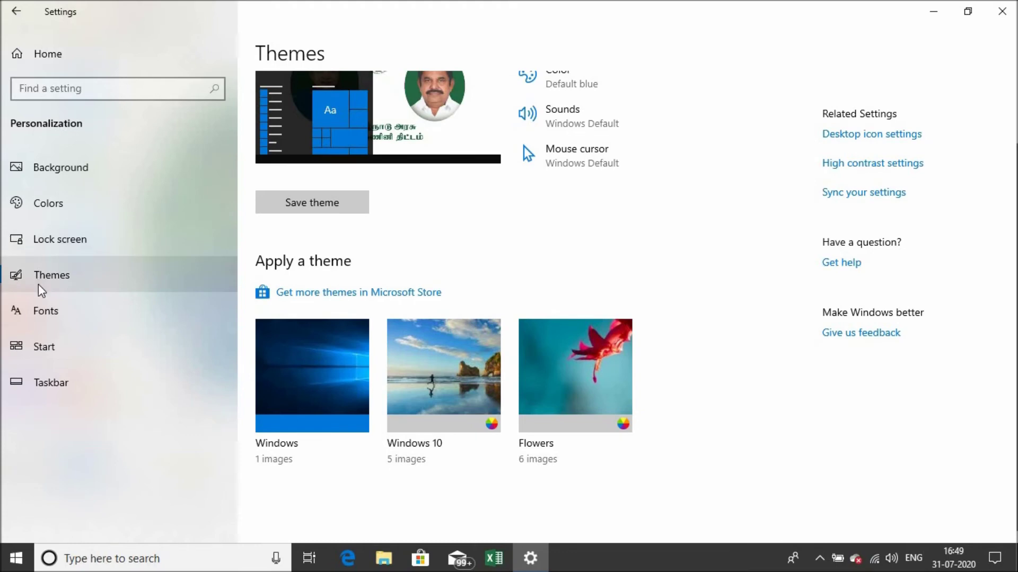
{"action": "left_click", "coordinate": [48, 312]}
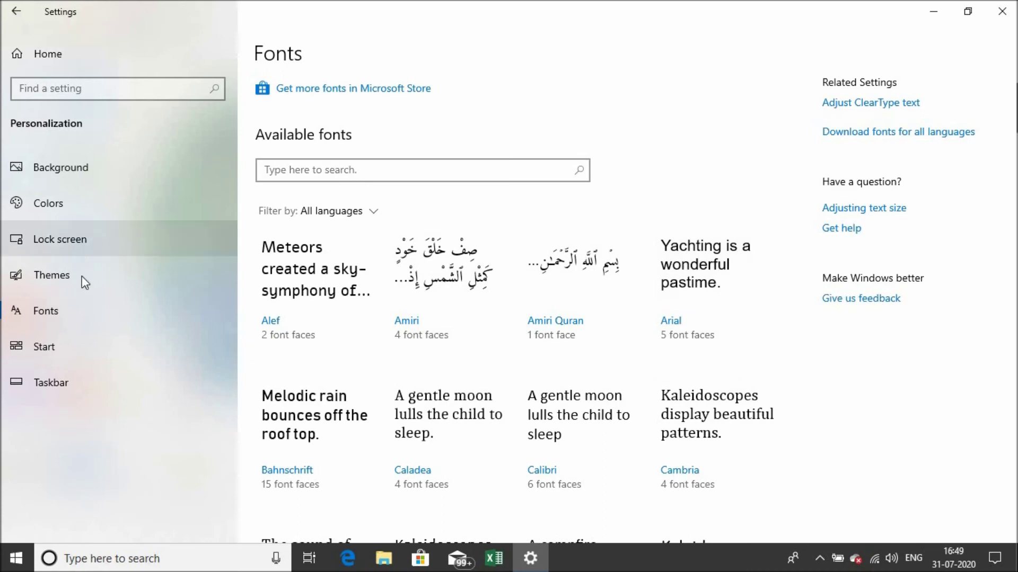
{"action": "left_click", "coordinate": [85, 336]}
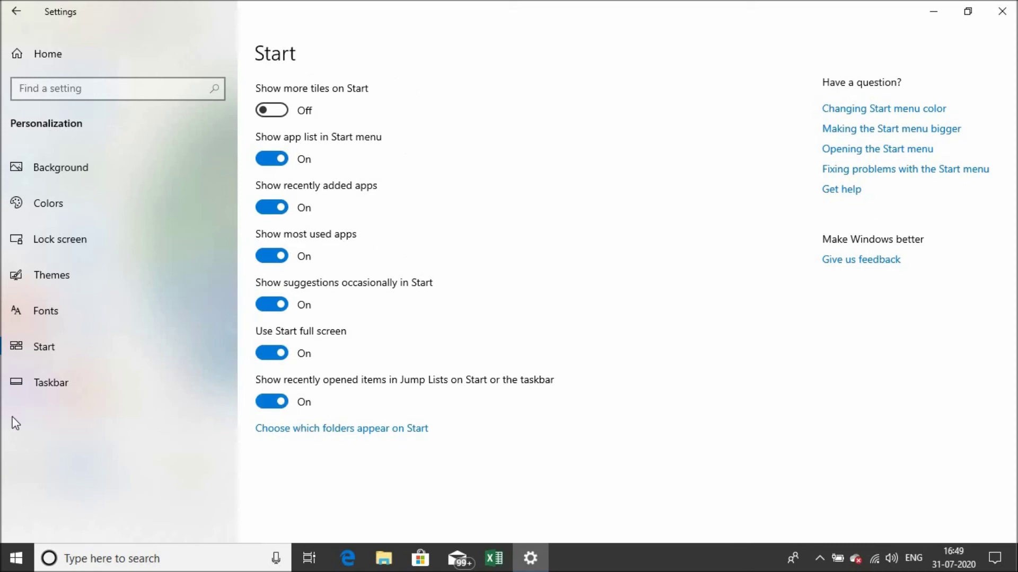
In the Taskbar personalization settings, try the taskbar location Right, and set it back to Bottom.
{"action": "left_click", "coordinate": [32, 392]}
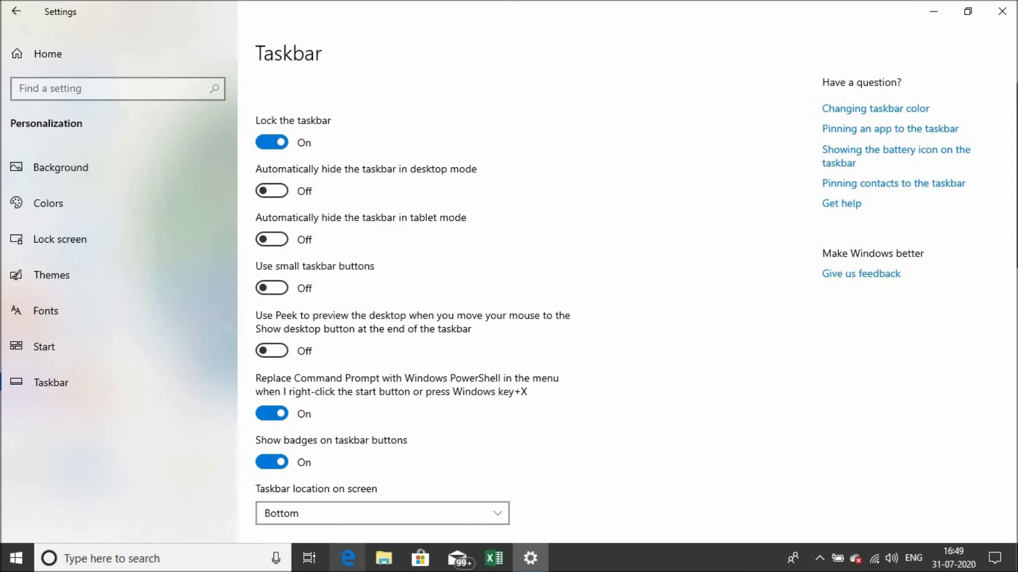
{"action": "left_click", "coordinate": [419, 525]}
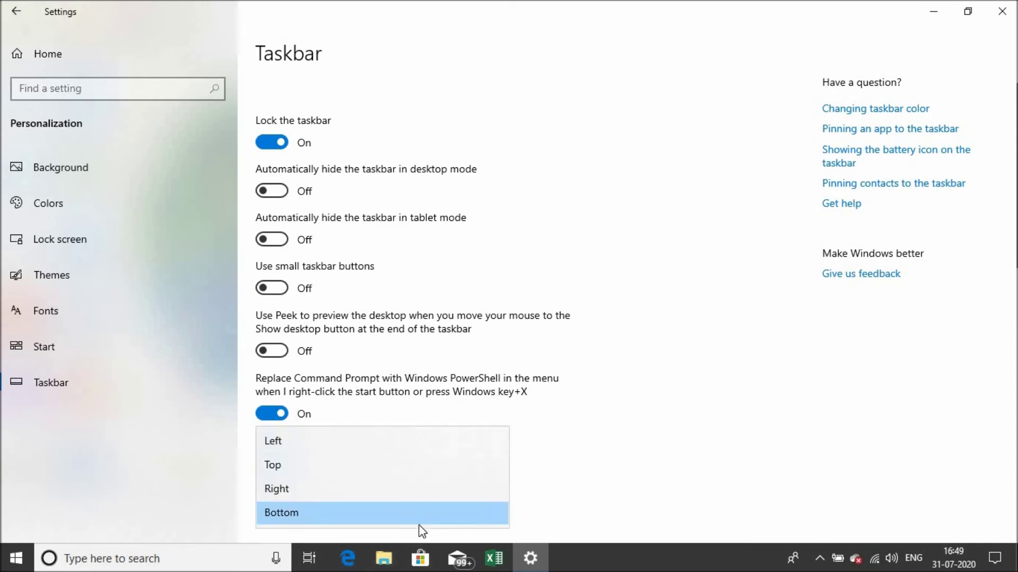
{"action": "left_click", "coordinate": [403, 488]}
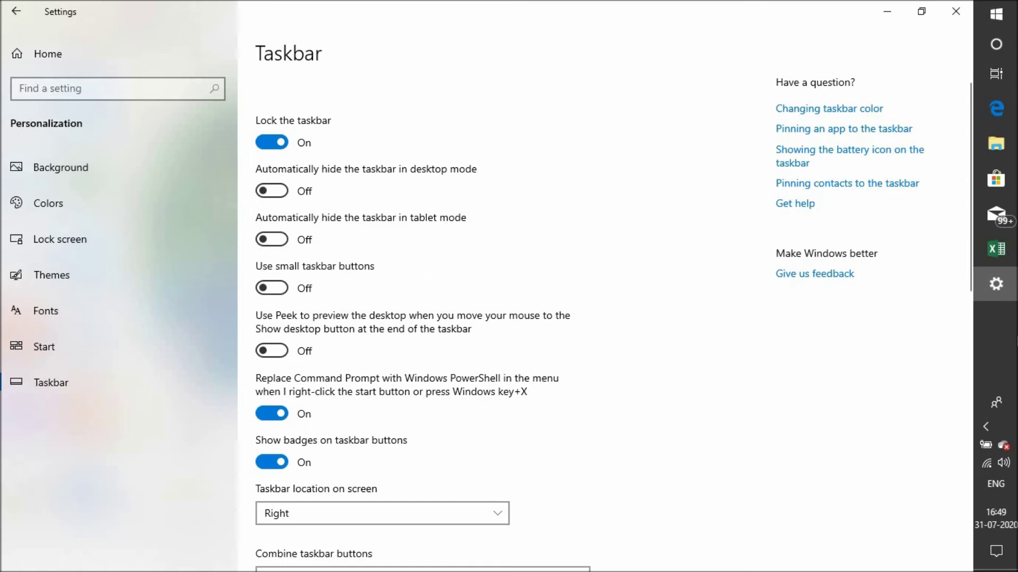
{"action": "left_click", "coordinate": [496, 518]}
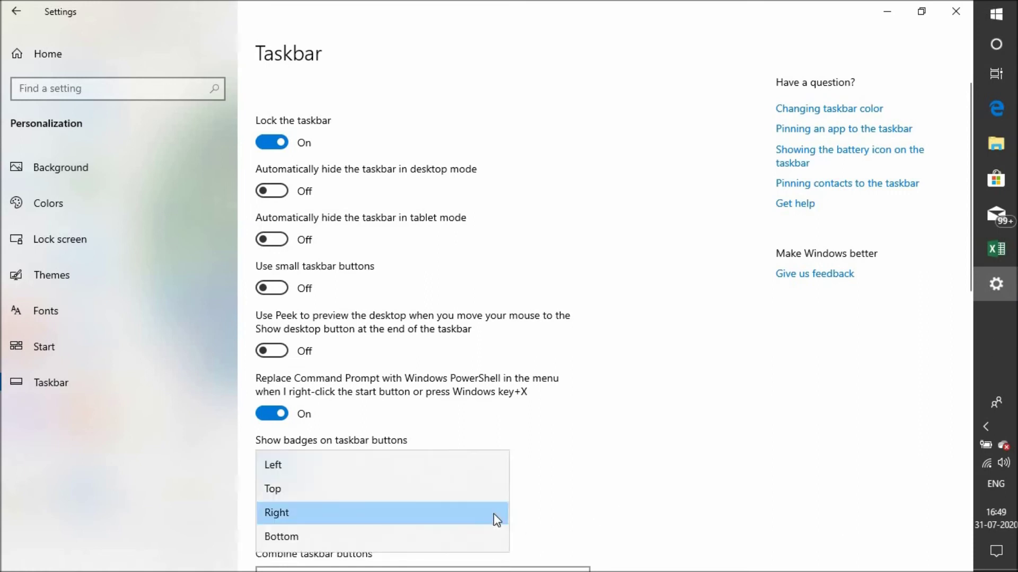
{"action": "left_click", "coordinate": [439, 537]}
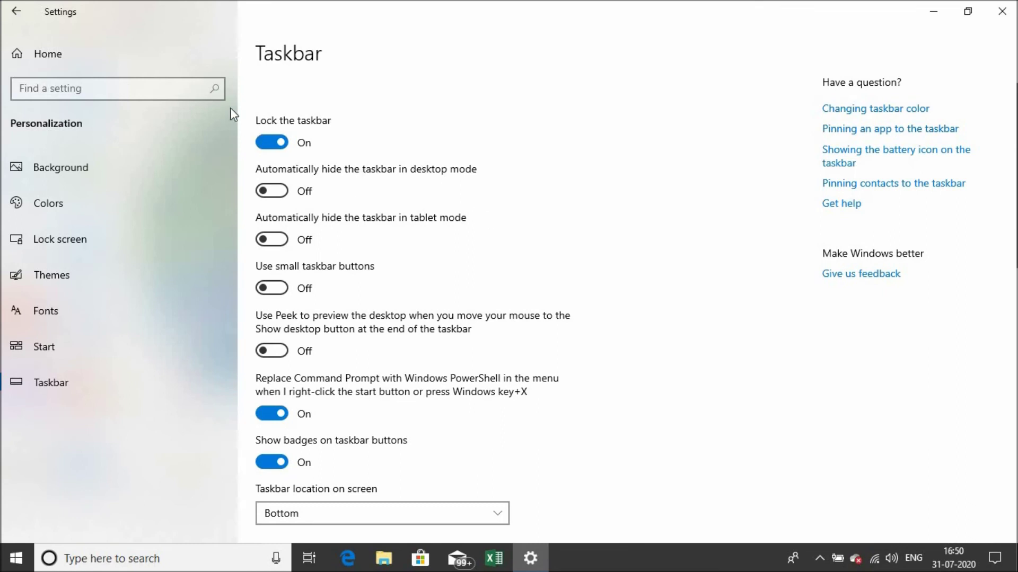
Find LibreOffice 6.2.8.2 among the installed apps in the Apps settings and show its modify and uninstall options.
{"action": "left_click", "coordinate": [18, 14]}
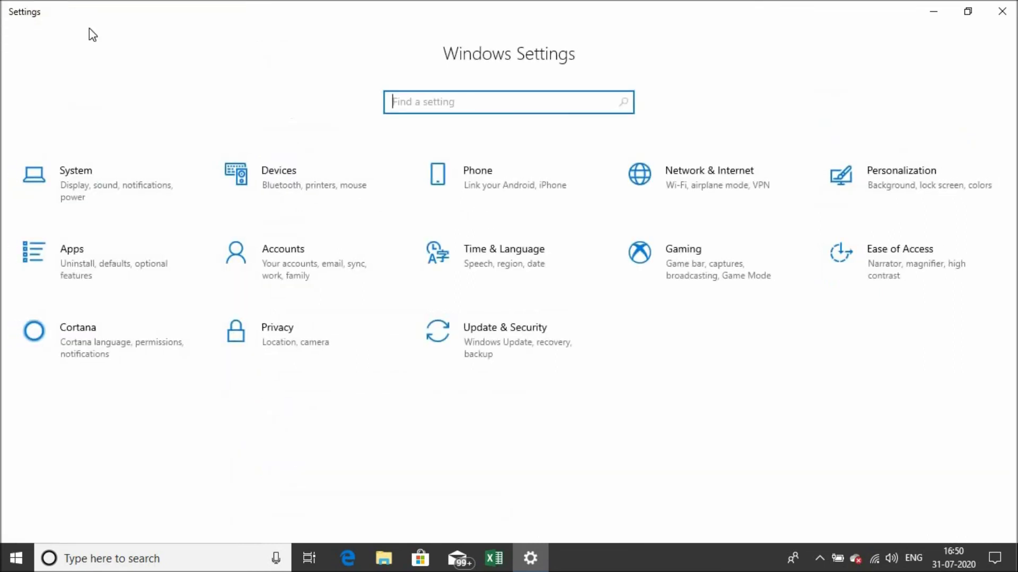
{"action": "left_click", "coordinate": [62, 273]}
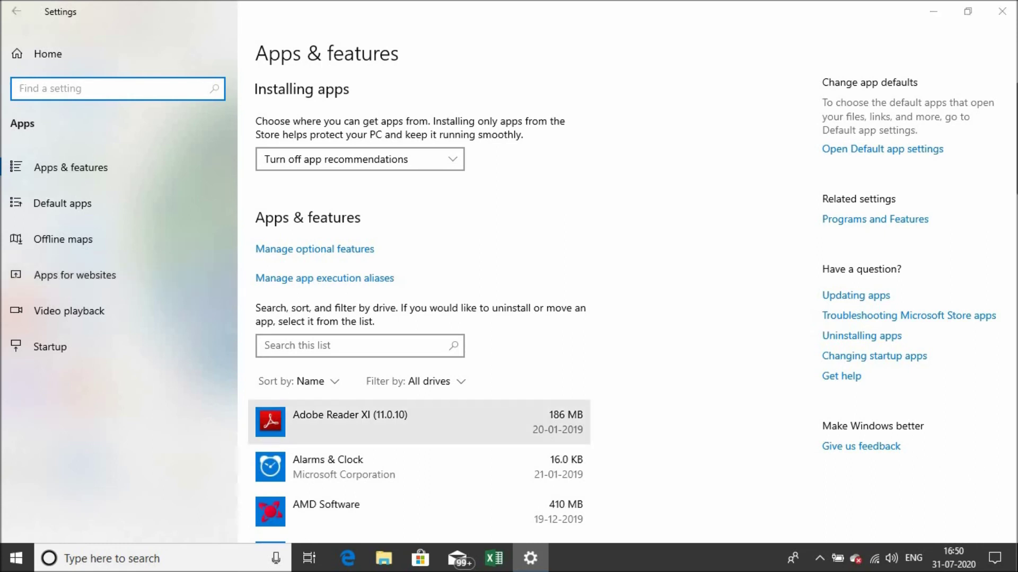
{"action": "scroll", "coordinate": [418, 422], "scroll_direction": "down", "scroll_amount": 10}
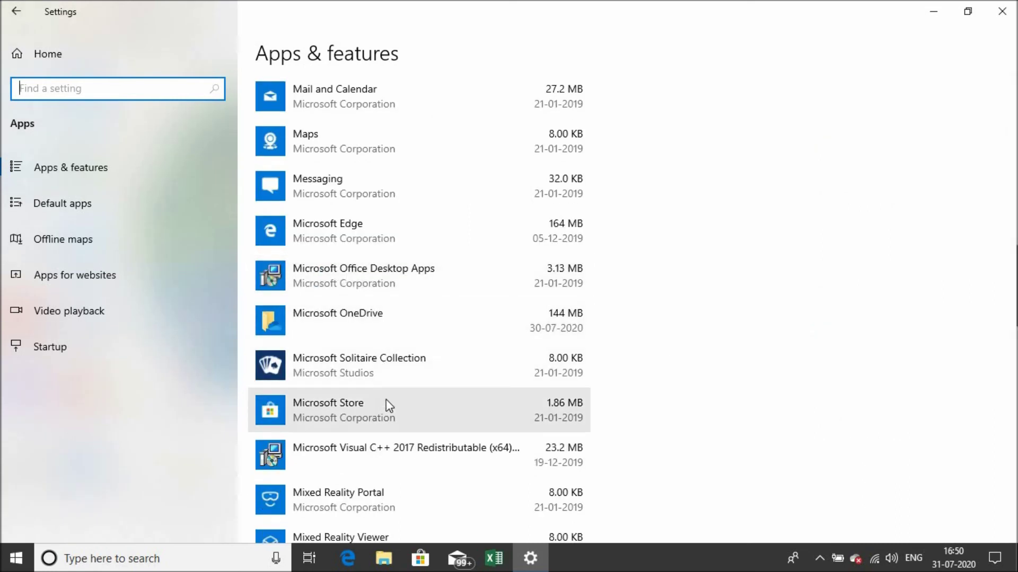
{"action": "scroll", "coordinate": [872, 171], "scroll_direction": "up", "scroll_amount": 1}
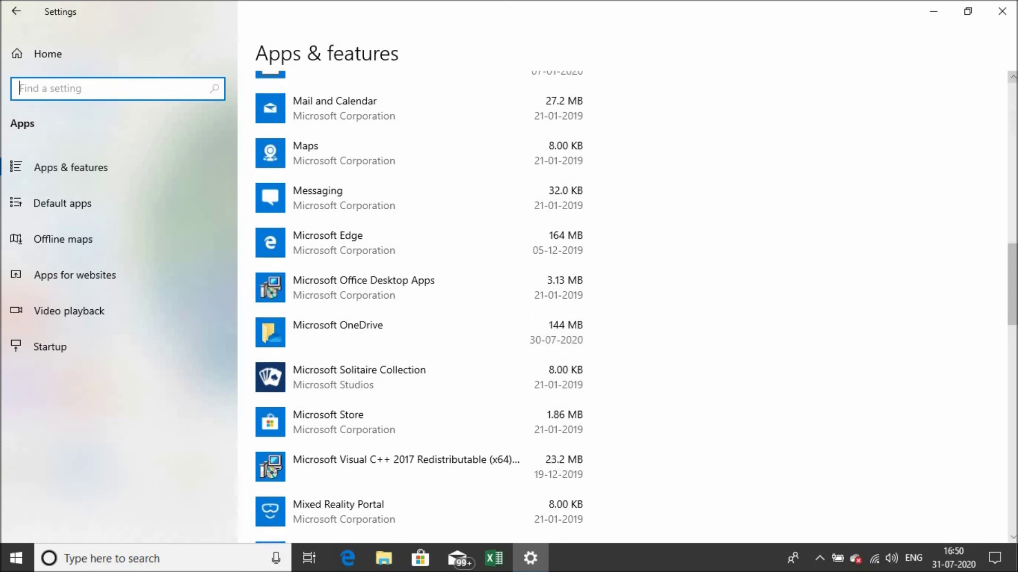
{"action": "scroll", "coordinate": [445, 106], "scroll_direction": "up", "scroll_amount": 1}
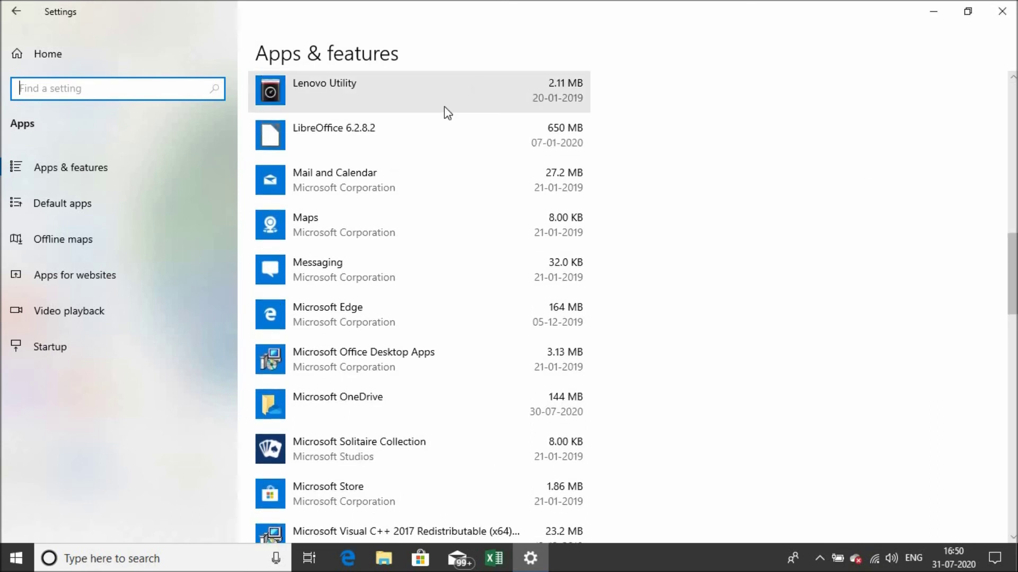
{"action": "left_click", "coordinate": [386, 143]}
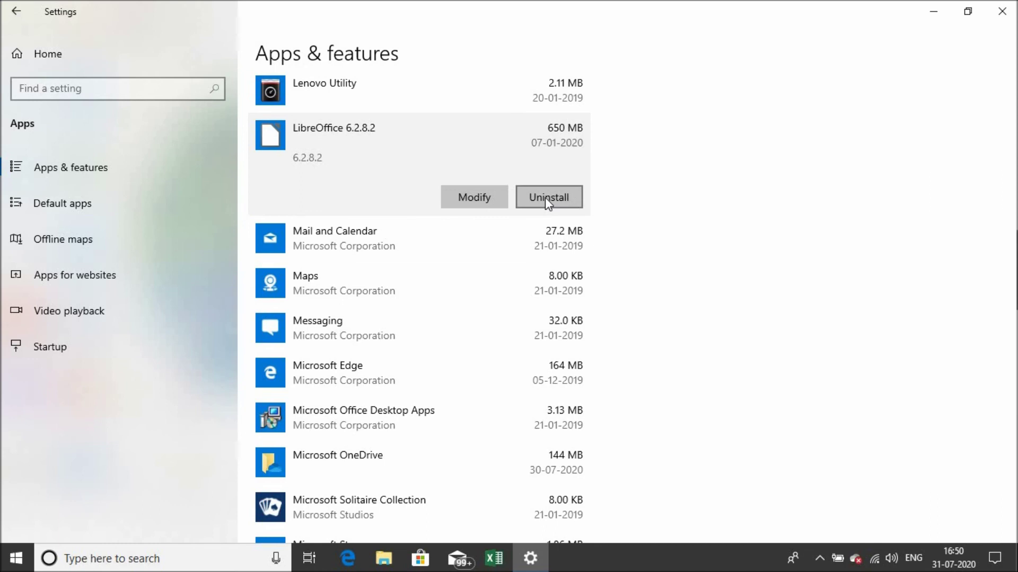
Look at the Default apps settings and the Ease of Access display settings, and return to the Windows Settings overview.
{"action": "left_click", "coordinate": [98, 217]}
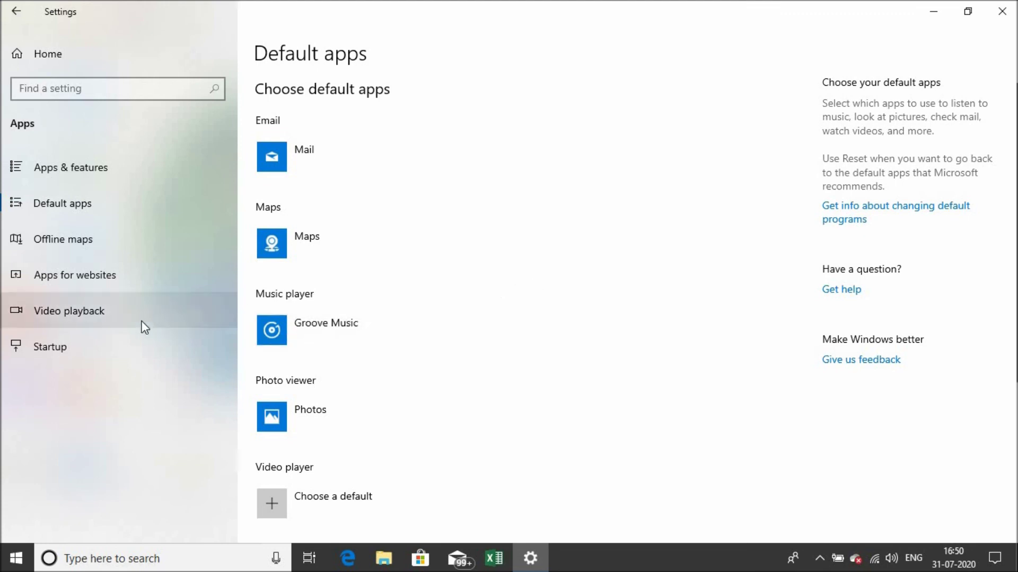
{"action": "left_click", "coordinate": [7, 17]}
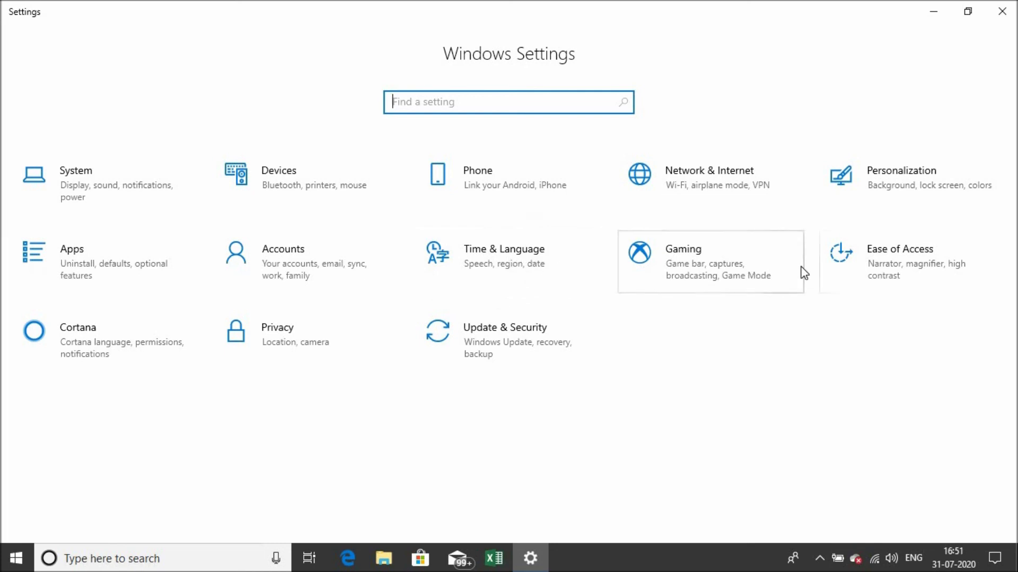
{"action": "left_click", "coordinate": [896, 279]}
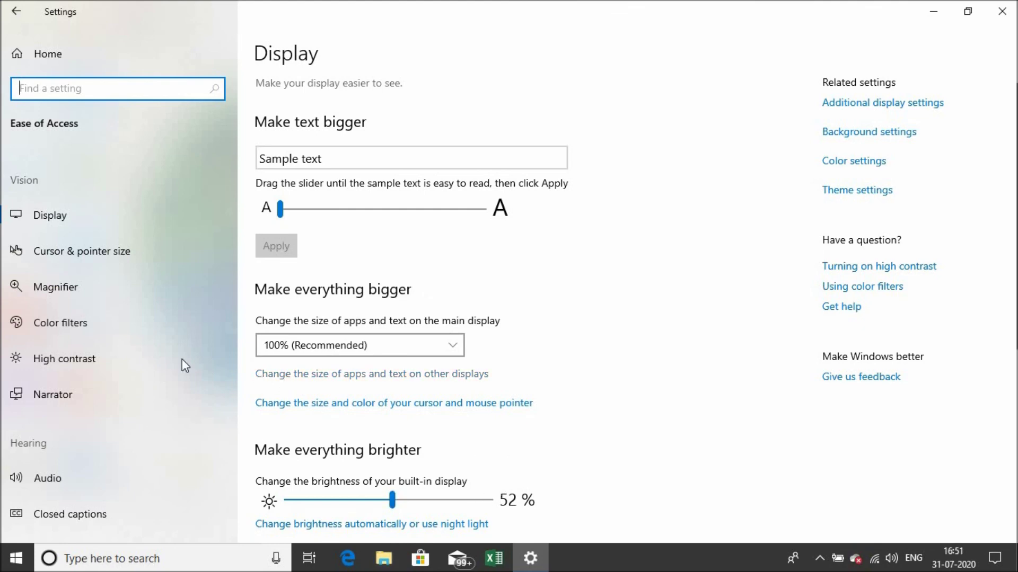
{"action": "left_click", "coordinate": [13, 17]}
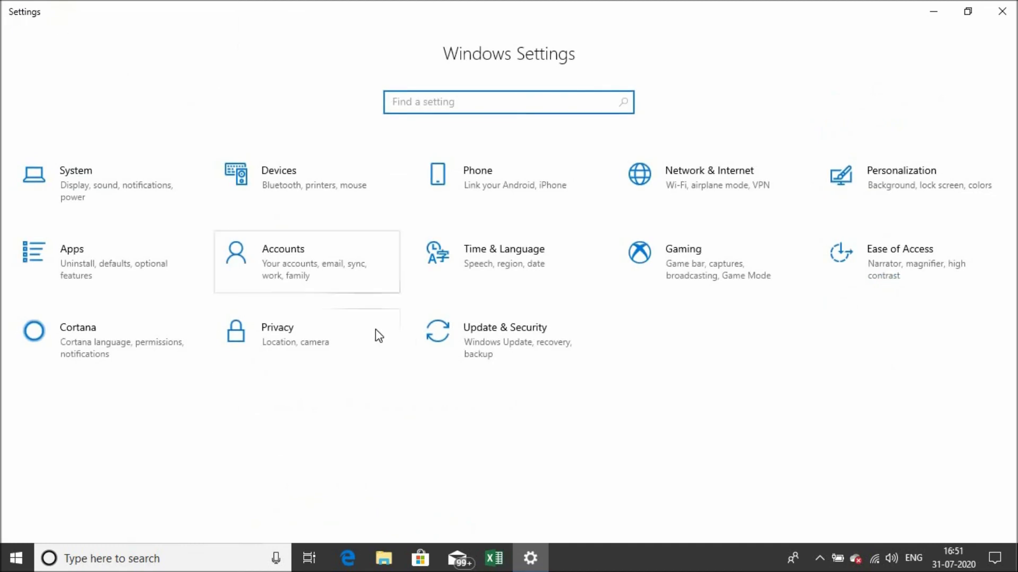